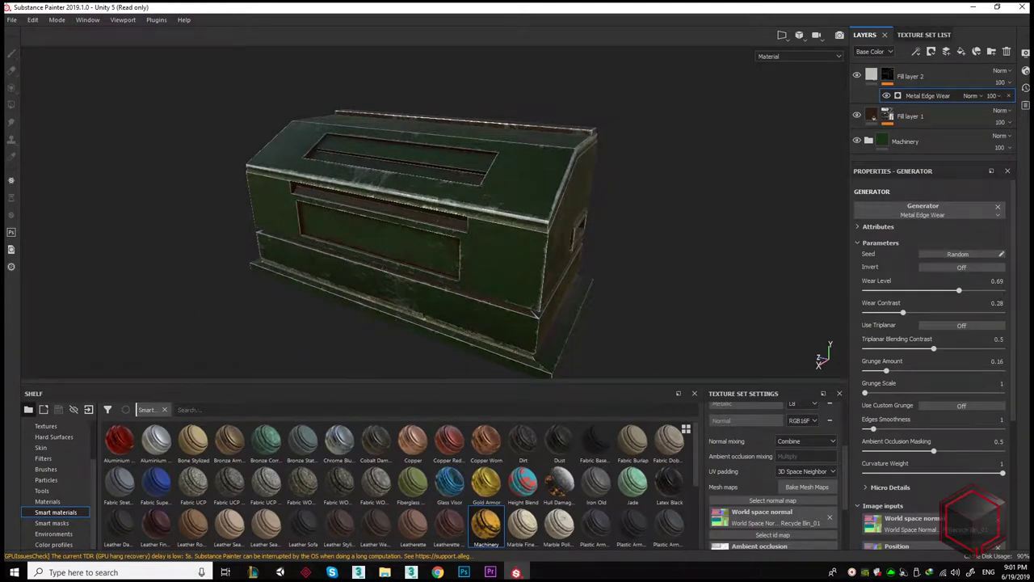
Bring up the Save project dialog with Ctrl+S after tuning the edge wear.
key(ctrl+s)
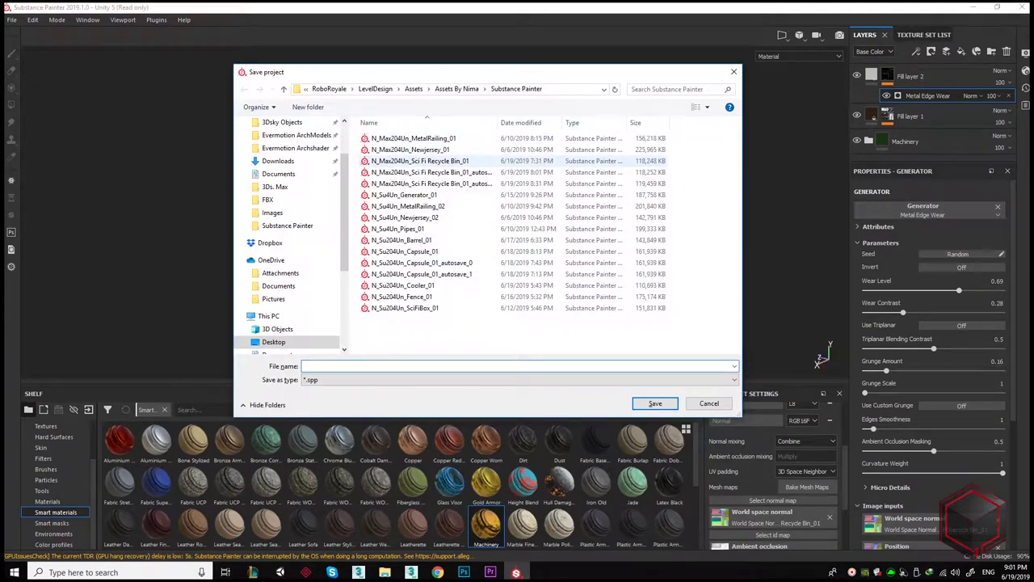
Save the project and give the new fill layer Grunge Dust Spread as base colour.
key(Return)
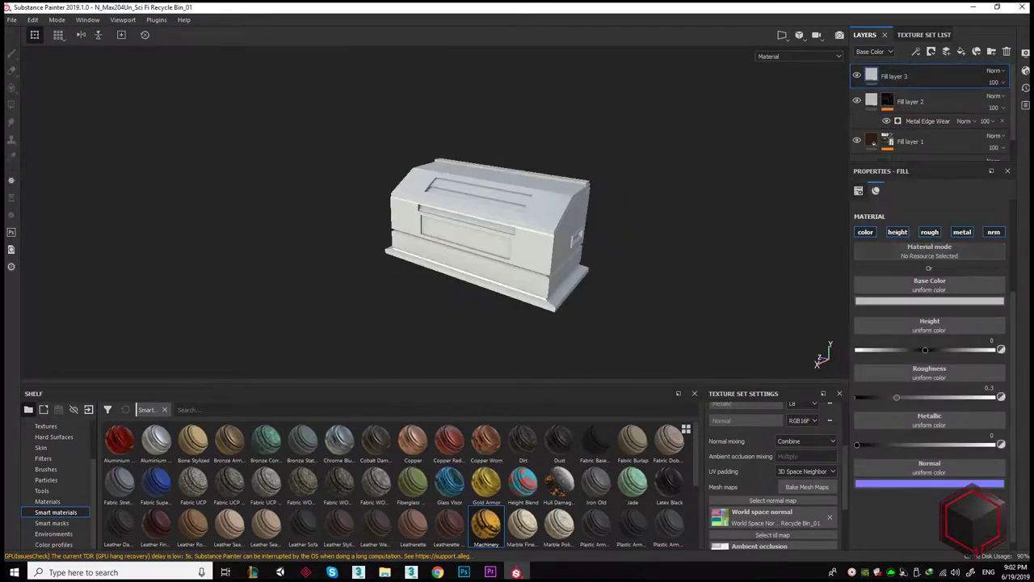
click(929, 283)
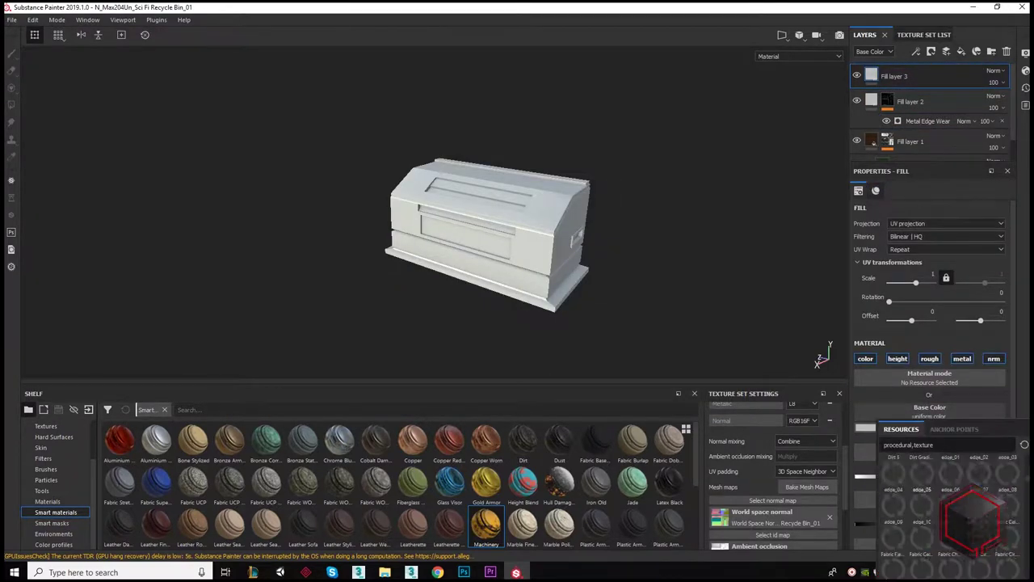
click(974, 521)
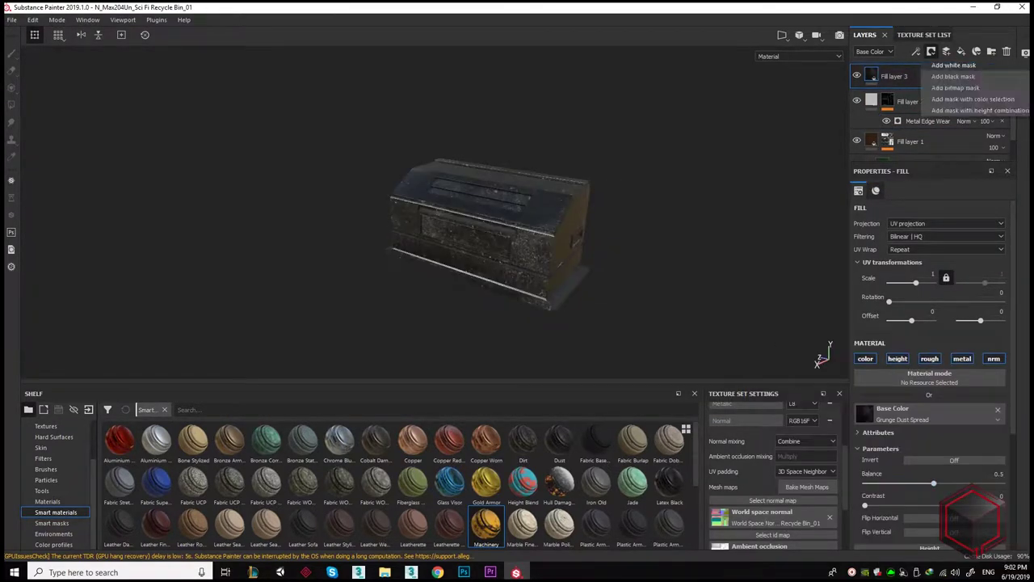
Add a black mask to the grunge fill layer and select the Sponge brush.
click(953, 65)
click(46, 501)
click(266, 484)
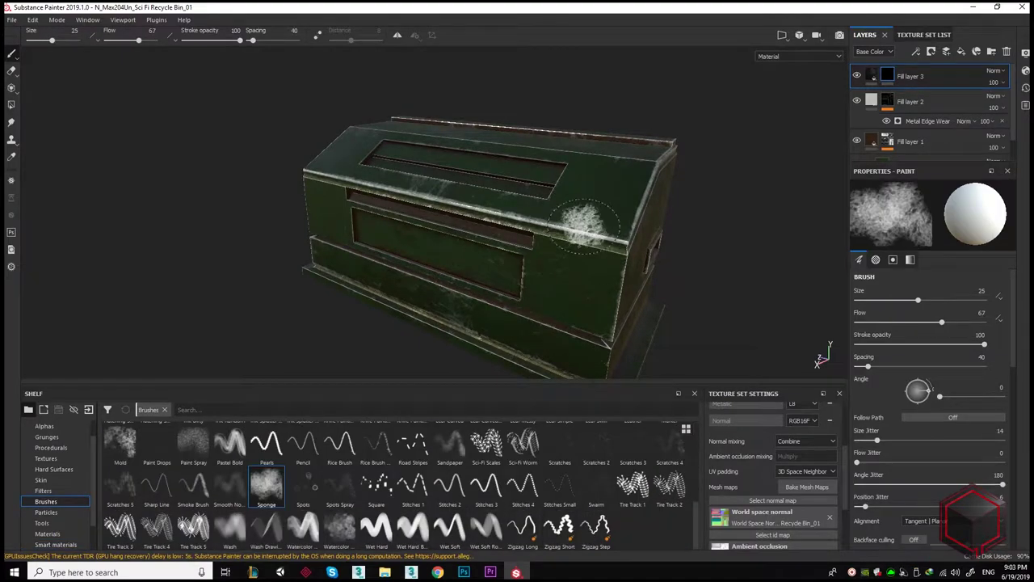
Sponge-paint dusty grunge patches onto the bin's front and sides while orbiting around it.
mouse_move(614, 181)
alt+mouse_down()
mouse_move(598, 202)
mouse_move(606, 315)
alt+mouse_up()
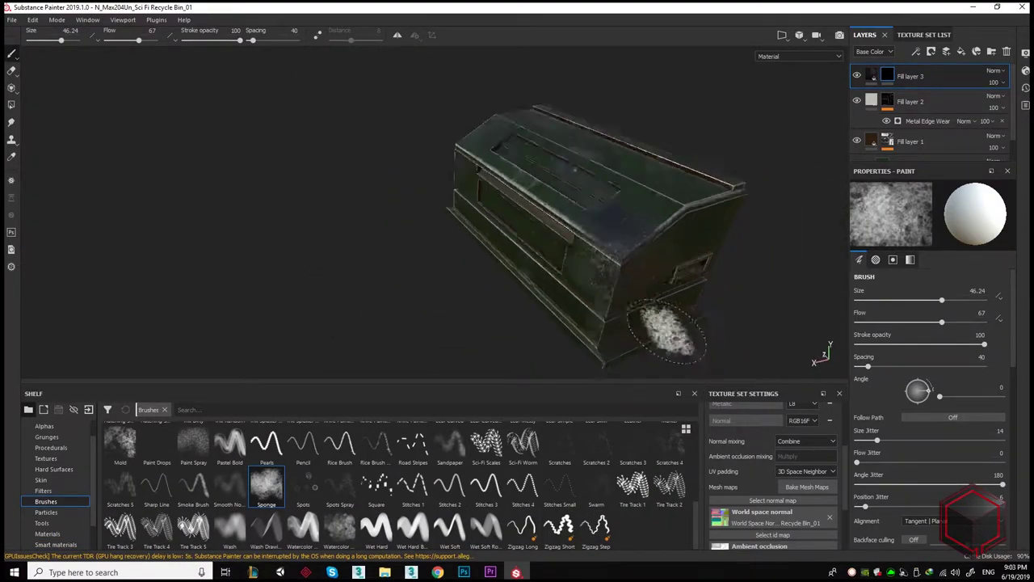
mouse_move(777, 269)
alt+mouse_down()
mouse_move(743, 243)
mouse_move(762, 358)
mouse_move(495, 190)
mouse_move(568, 269)
alt+mouse_up()
click(568, 269)
mouse_move(513, 188)
alt+mouse_down()
mouse_move(695, 323)
mouse_move(688, 336)
mouse_move(824, 351)
mouse_move(523, 278)
mouse_move(635, 355)
mouse_move(561, 226)
alt+mouse_up()
mouse_move(692, 222)
alt+mouse_down()
mouse_move(727, 212)
mouse_move(663, 162)
mouse_move(614, 210)
mouse_move(501, 234)
alt+mouse_up()
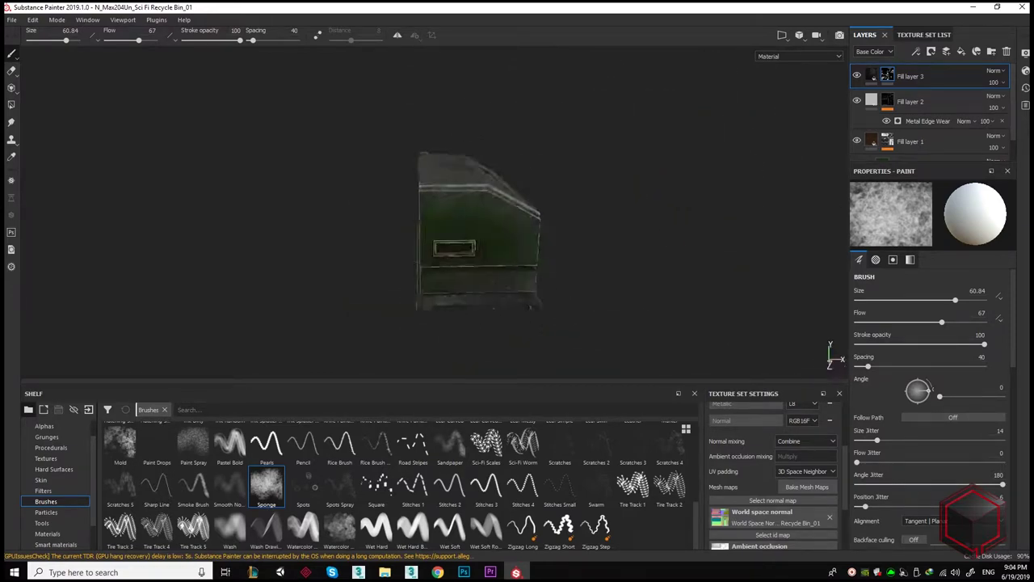
mouse_move(383, 306)
alt+mouse_down()
mouse_move(529, 305)
mouse_move(452, 307)
mouse_move(441, 339)
mouse_move(605, 299)
mouse_move(824, 327)
alt+mouse_up()
scroll(528, 304, up, 5)
scroll(529, 305, down, 5)
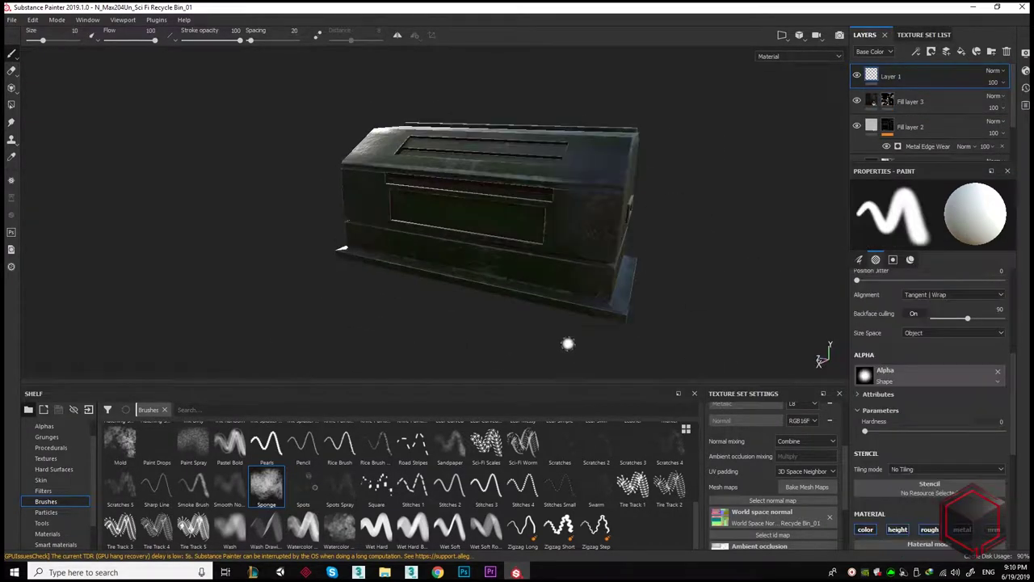
Set the brush alpha to Drips Top, with size 100 and hardness about 0.2.
click(865, 374)
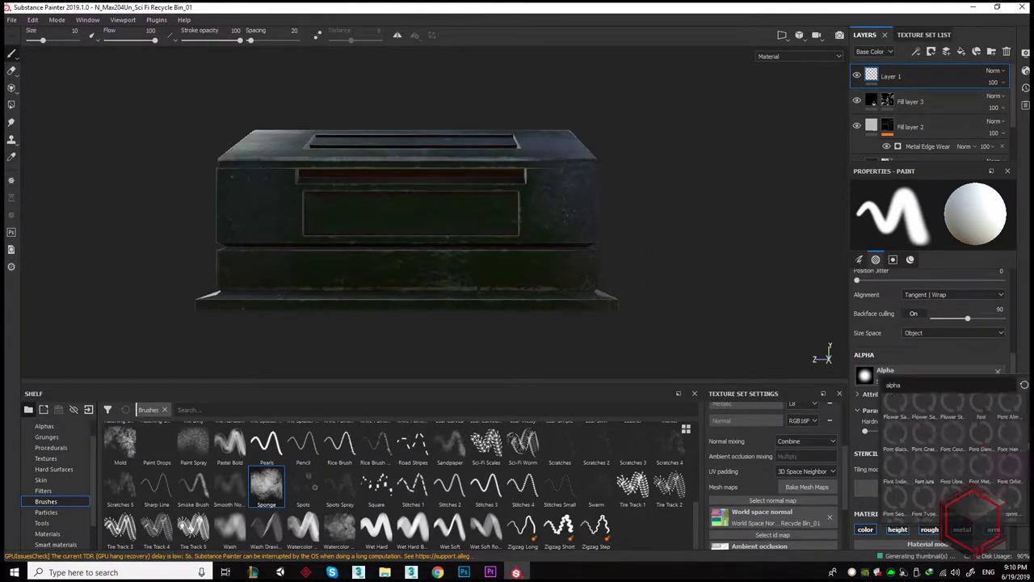
scroll(953, 460, down, 5)
scroll(979, 511, down, 3)
scroll(978, 512, down, 3)
scroll(976, 513, down, 3)
click(974, 514)
ctrl+right_drag(432, 236, 468, 235)
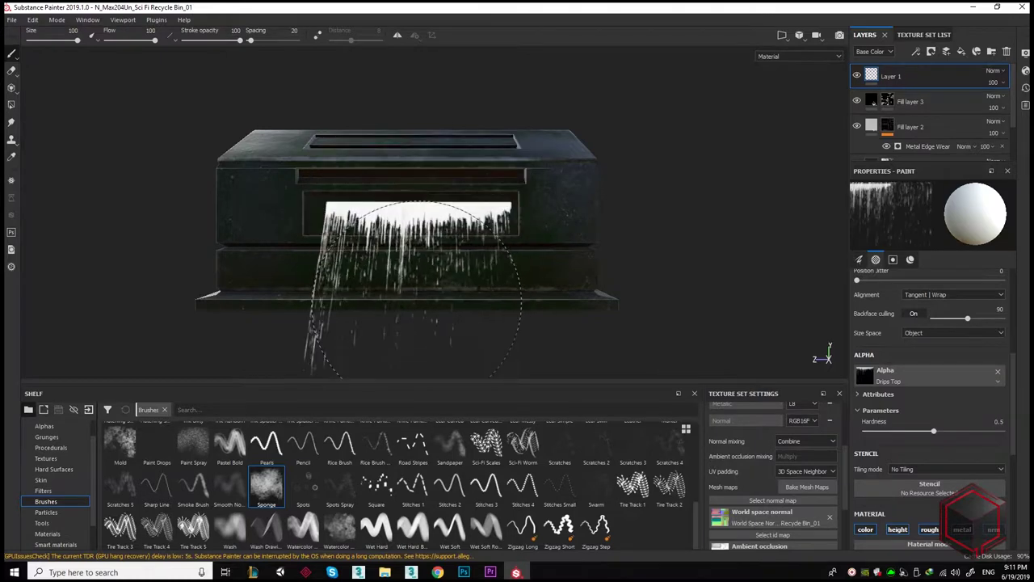
alt+drag(437, 242, 441, 275)
ctrl+right_drag(441, 274, 440, 307)
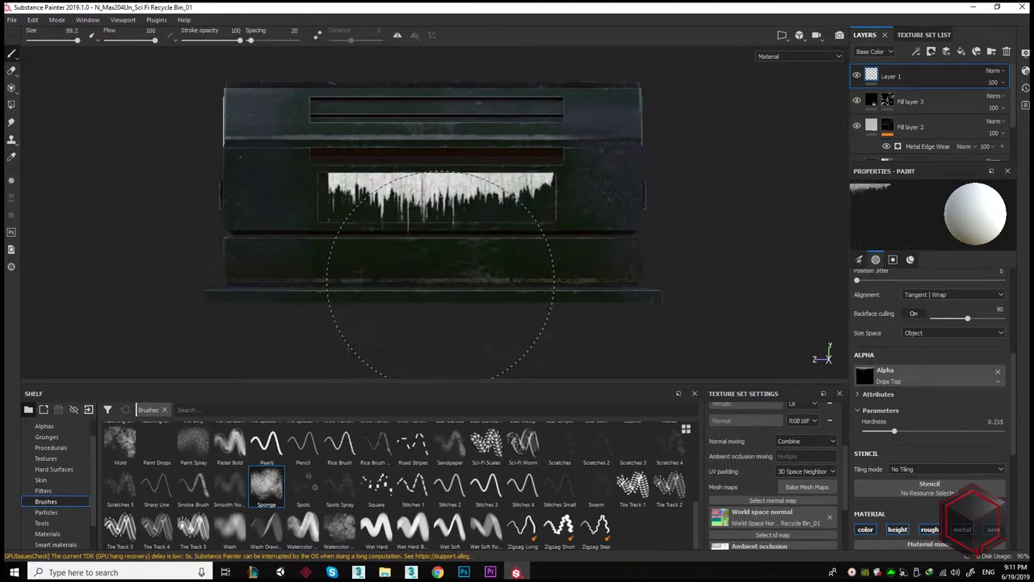
Choose a dark red colour, test a drip stroke, undo it, and add a black mask.
scroll(457, 283, down, 2)
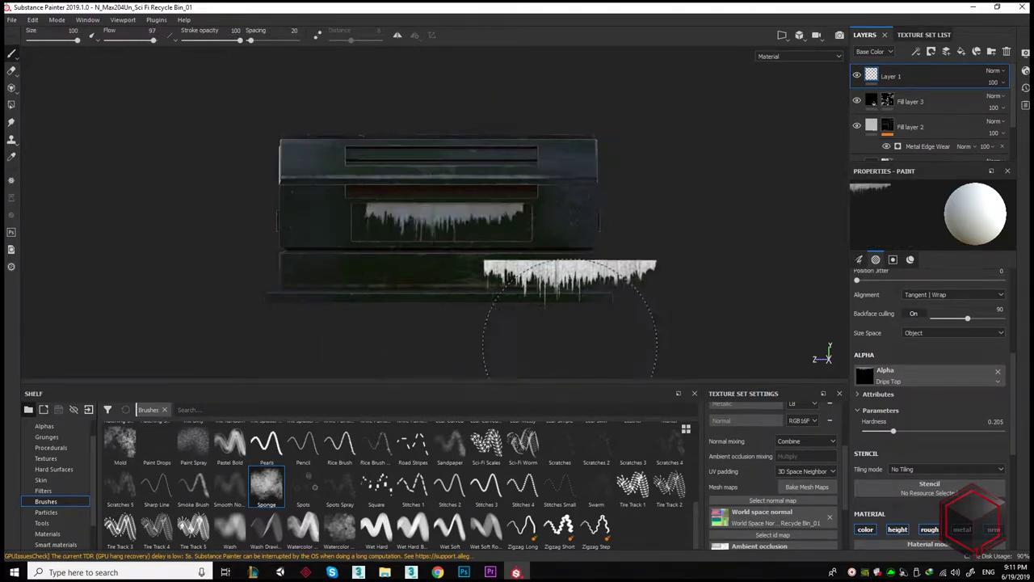
scroll(929, 404, down, 3)
click(929, 469)
click(439, 288)
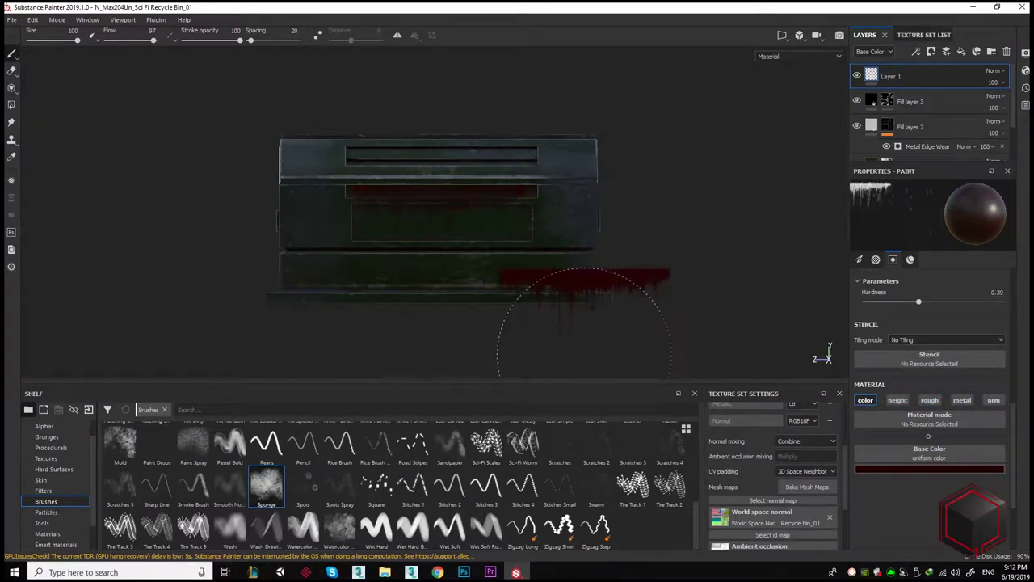
scroll(484, 350, up, 2)
scroll(425, 347, up, 3)
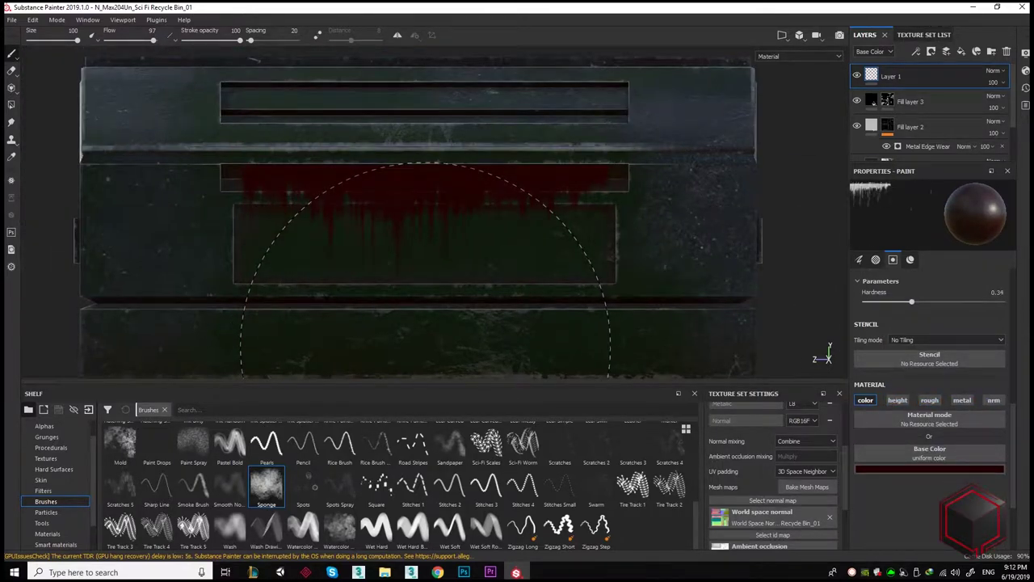
key(ctrl+z)
key(ctrl+z)
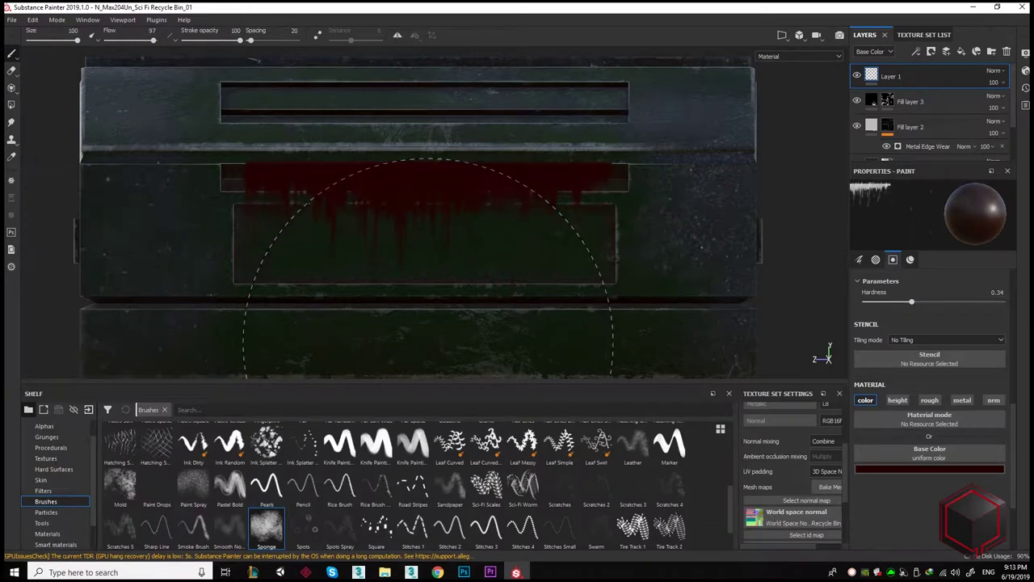
ctrl+right_drag(427, 346, 428, 313)
click(931, 51)
Try Polygon Fill briefly, then return to the hard brush at about size 14.
click(938, 64)
click(12, 103)
click(12, 52)
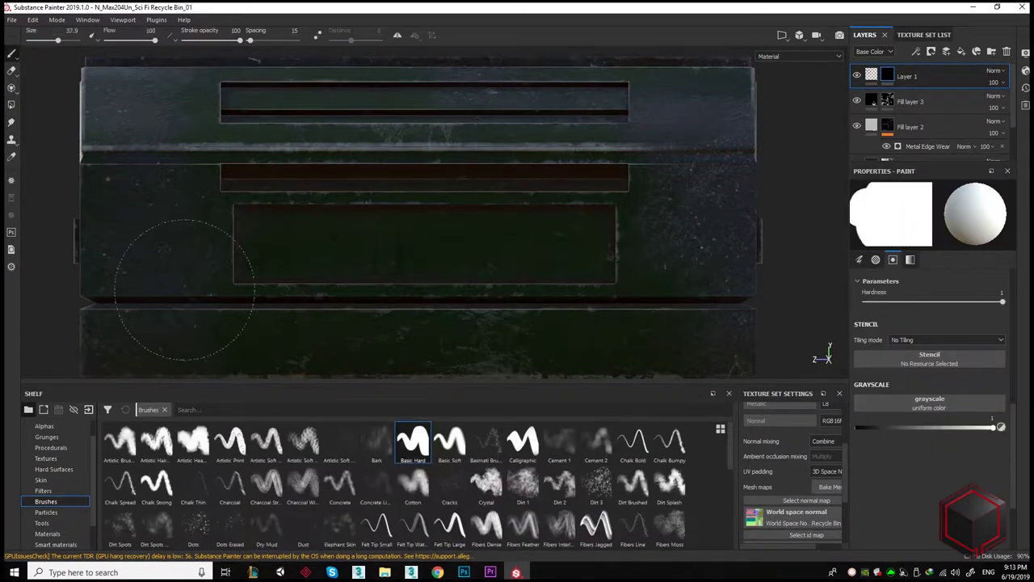
ctrl+right_drag(352, 242, 596, 220)
scroll(705, 178, up, 3)
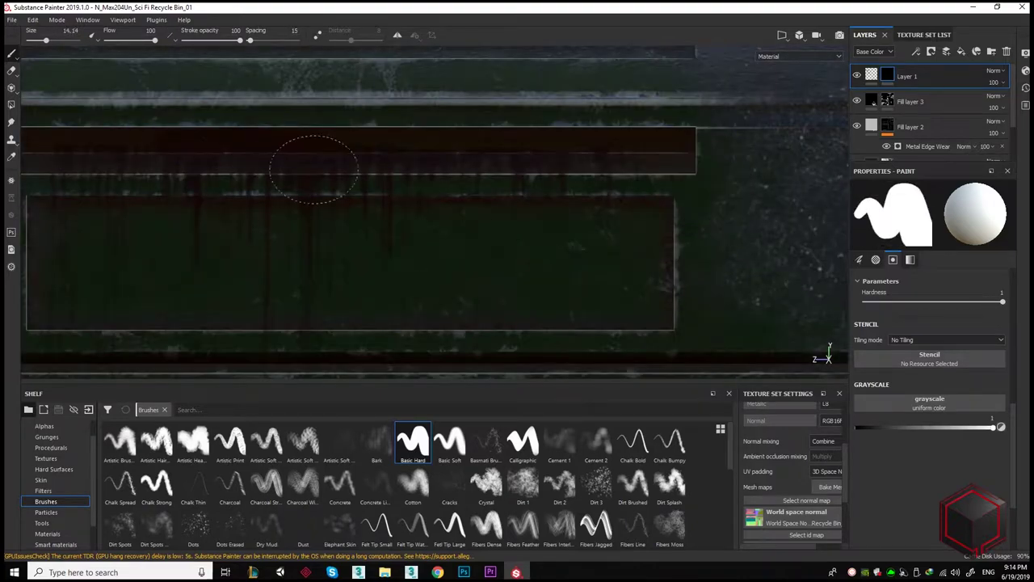
alt+drag(732, 176, 402, 202)
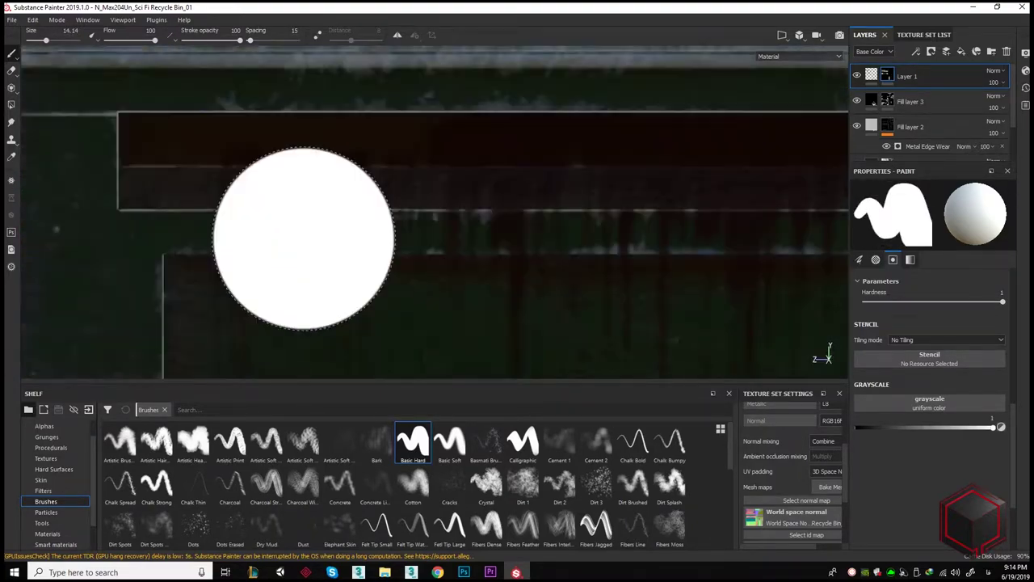
alt+drag(402, 202, 505, 236)
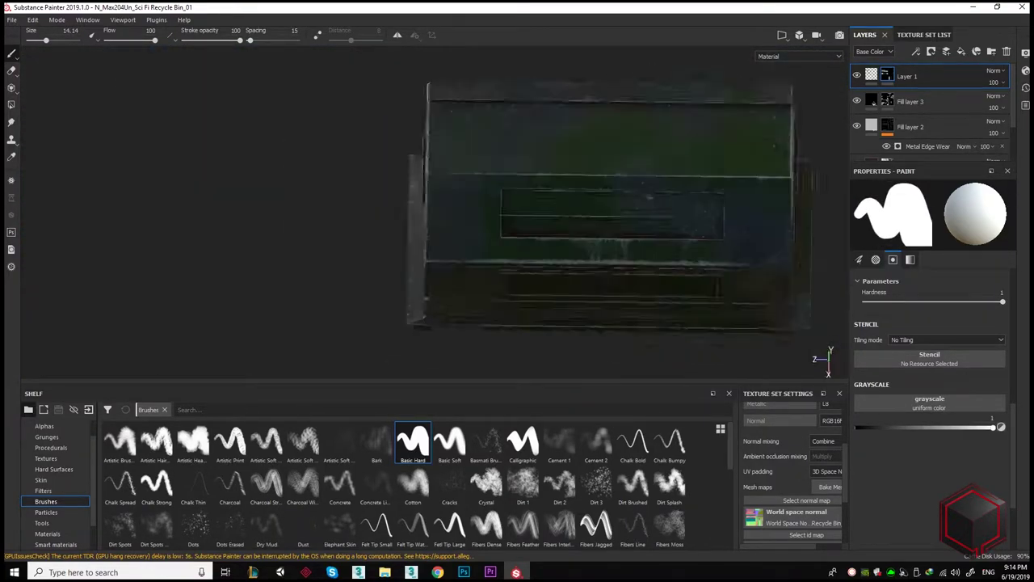
scroll(505, 236, up, 3)
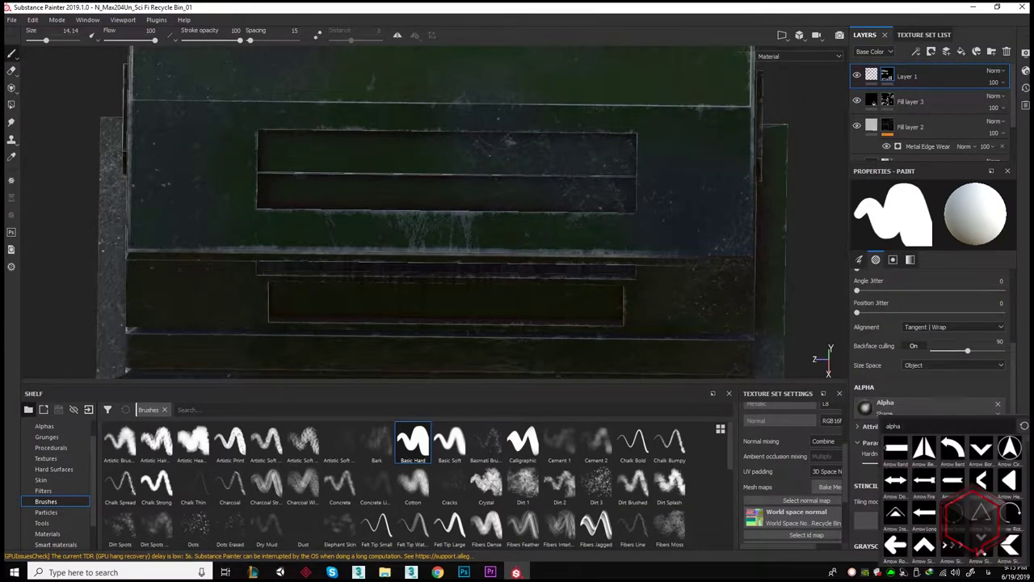
Paint red drips down the bin's upper front panel.
drag(445, 323, 442, 218)
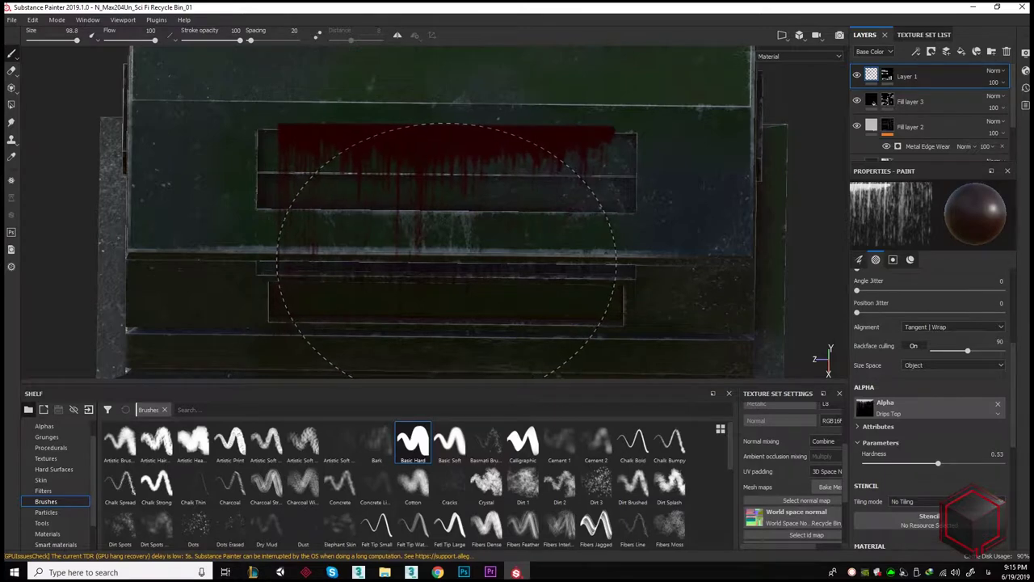
alt+drag(447, 250, 501, 234)
scroll(531, 214, down, 3)
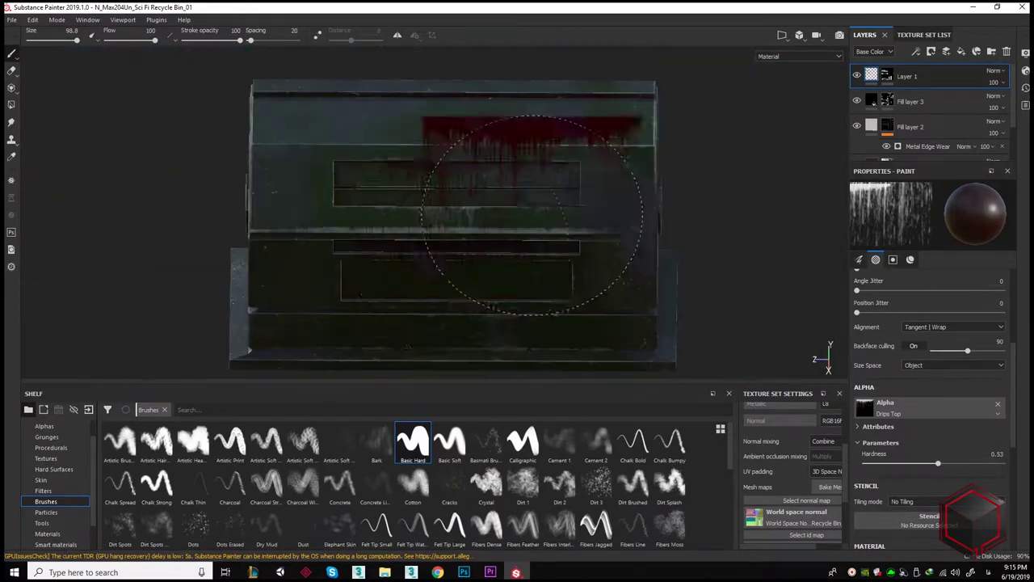
scroll(630, 258, up, 3)
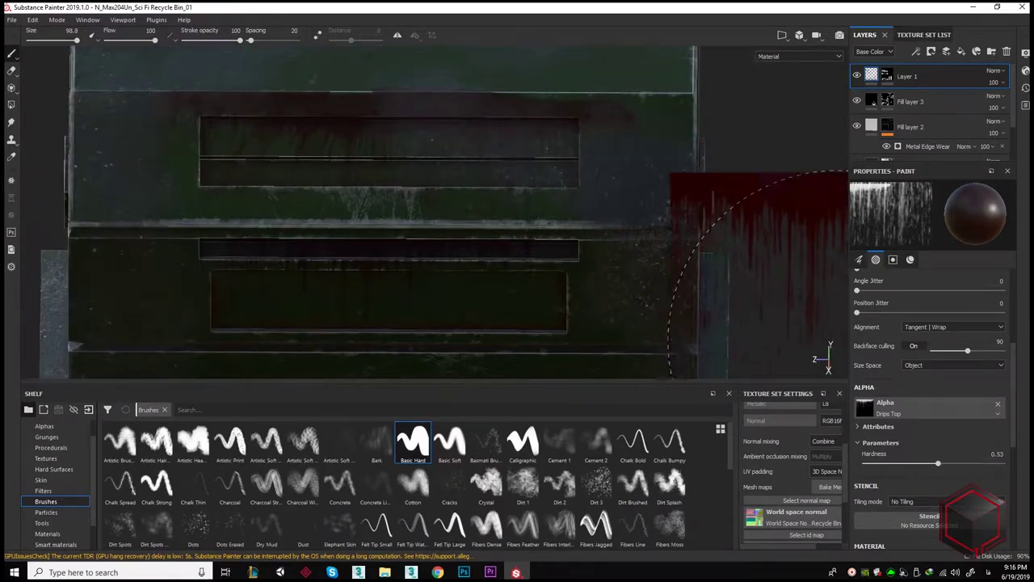
Toggle Polygon Fill and back to the brush, then turn to the bin's end for the NOTICE sign.
click(11, 104)
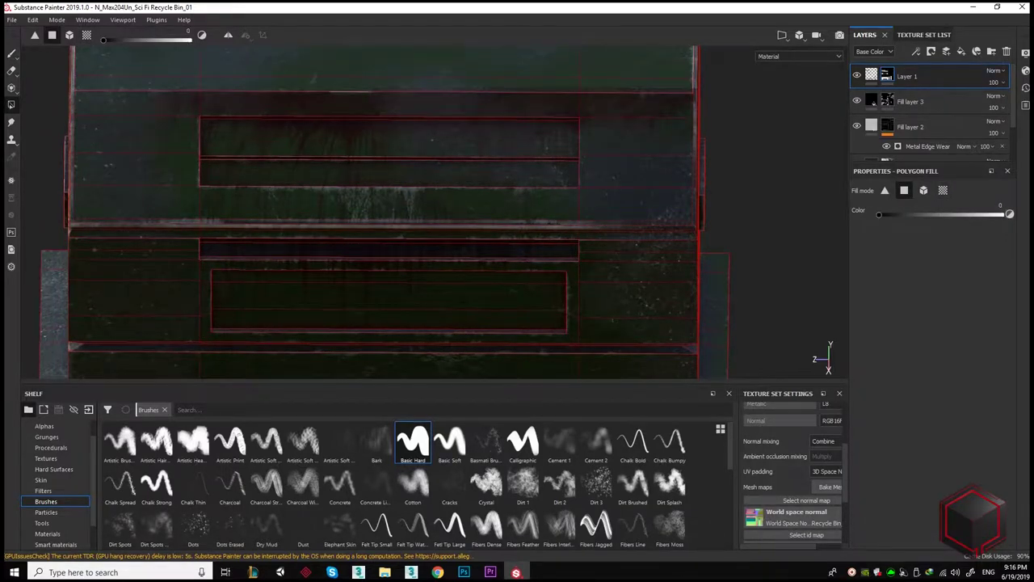
click(11, 52)
scroll(616, 219, up, 1)
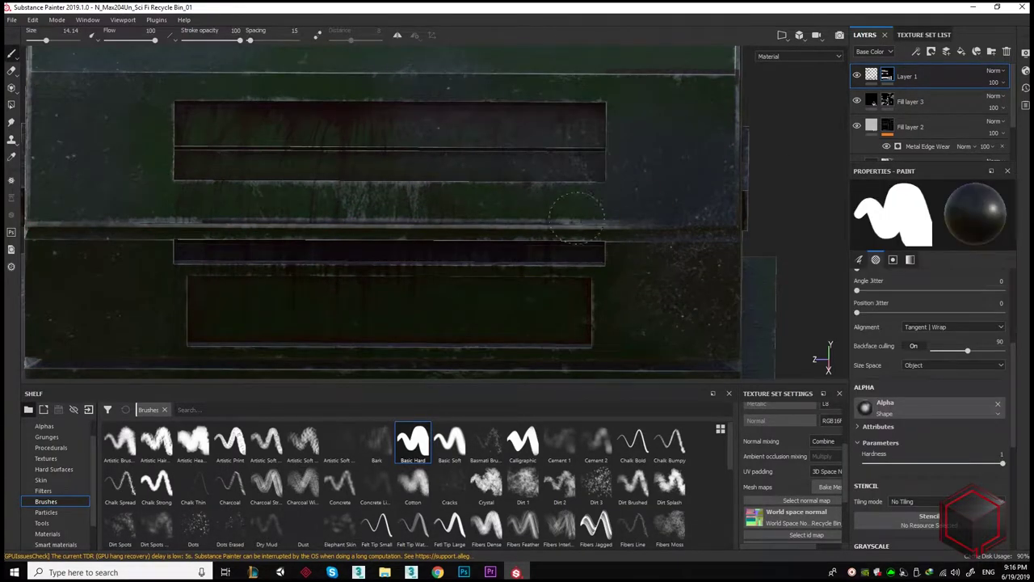
mouse_move(180, 212)
alt+mouse_down()
mouse_move(396, 243)
mouse_move(628, 312)
alt+mouse_up()
scroll(628, 312, down, 3)
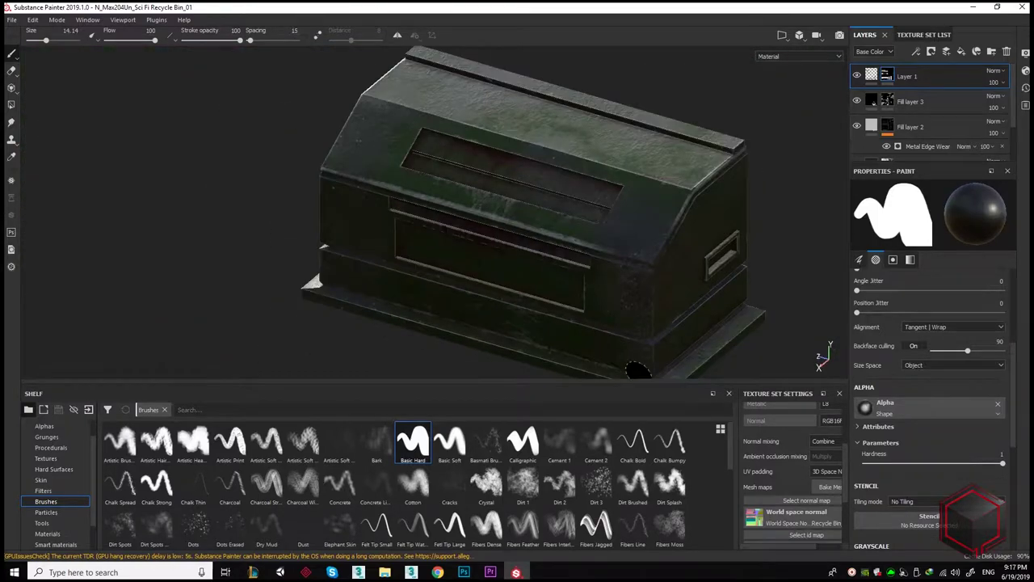
scroll(572, 287, up, 3)
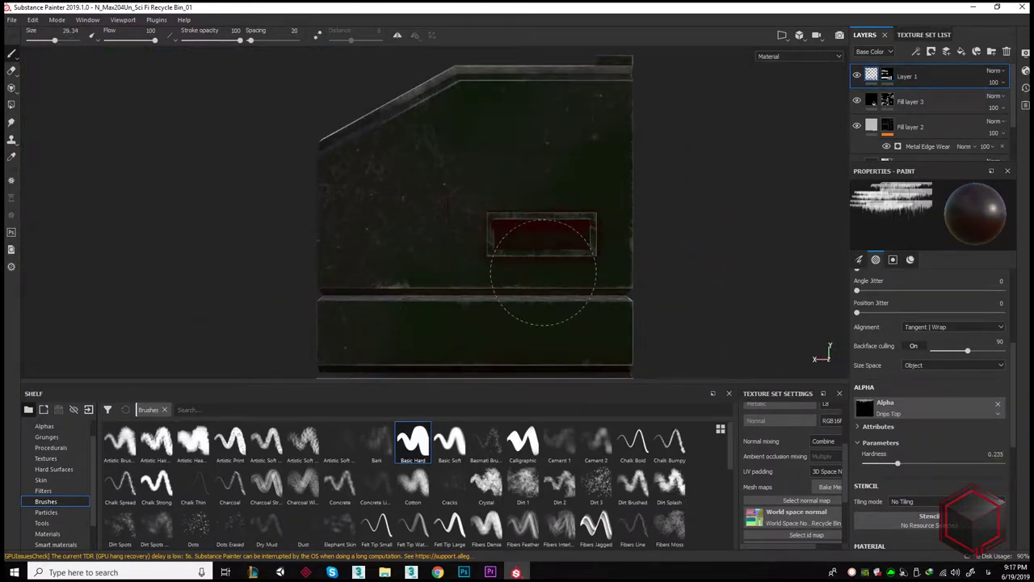
scroll(543, 272, up, 2)
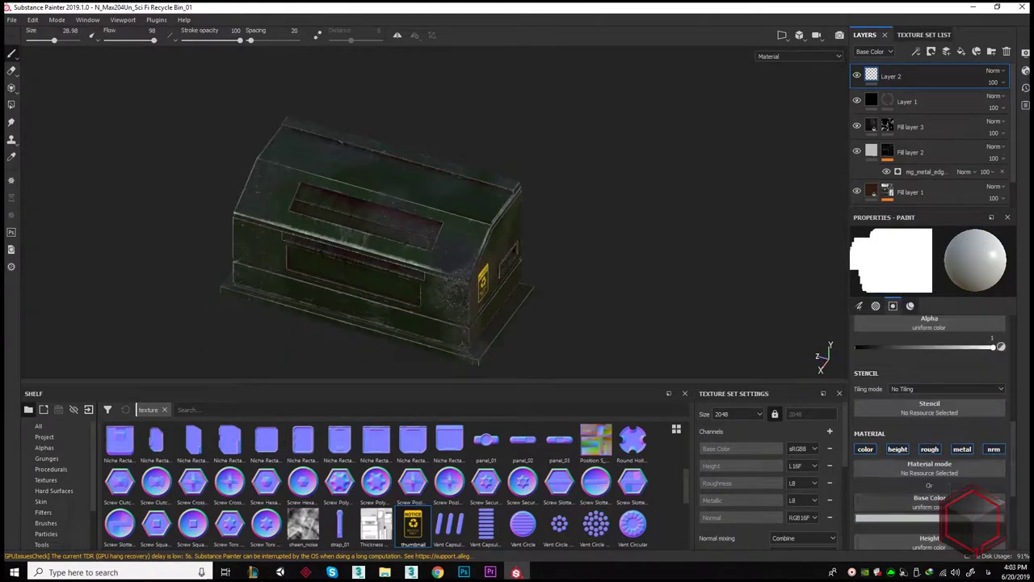
Stamp the Text Unlock alpha on the lid, then flank it with Arrow Simple Multiple stamps.
click(974, 518)
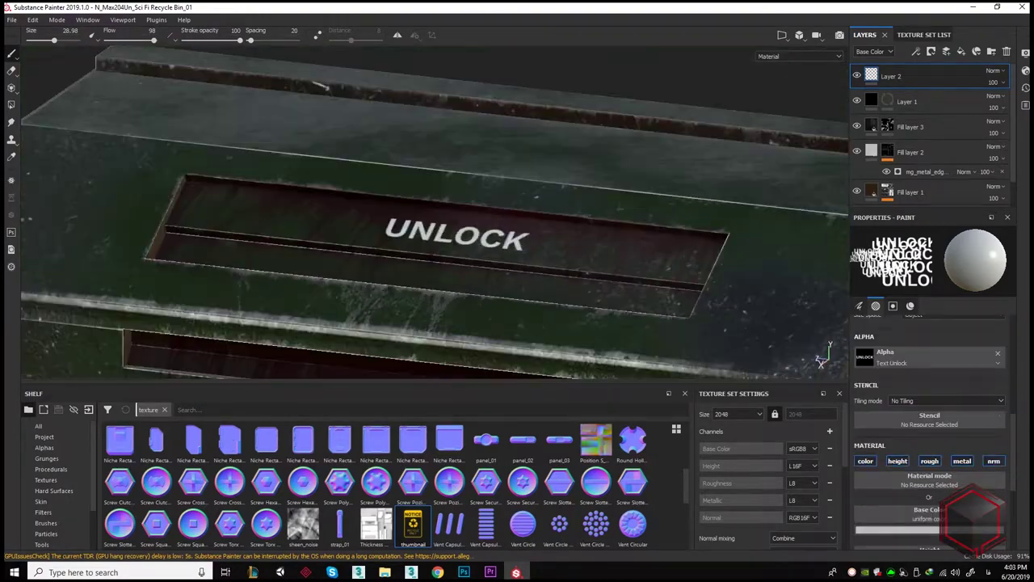
scroll(929, 363, up, 3)
click(864, 452)
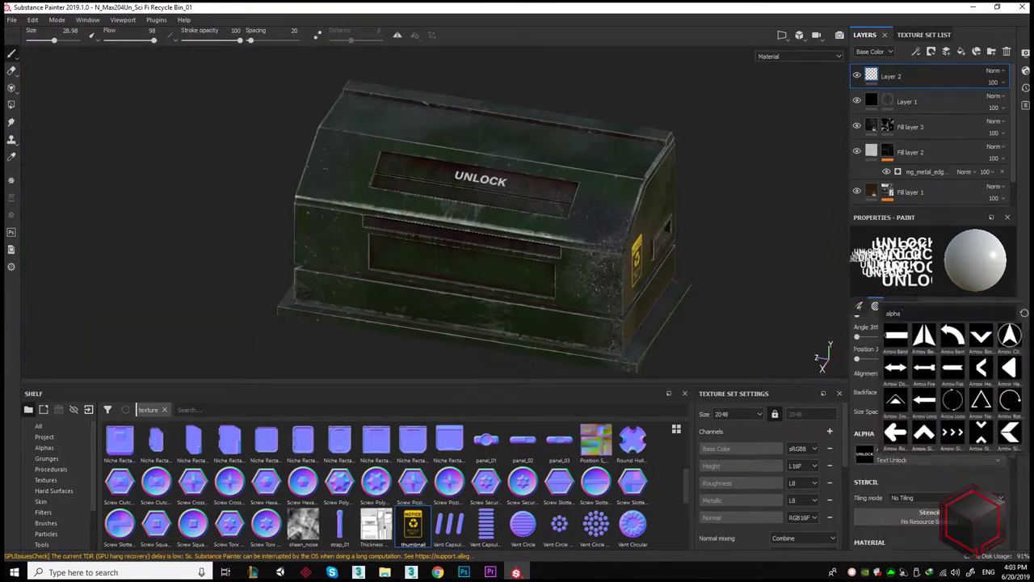
click(952, 432)
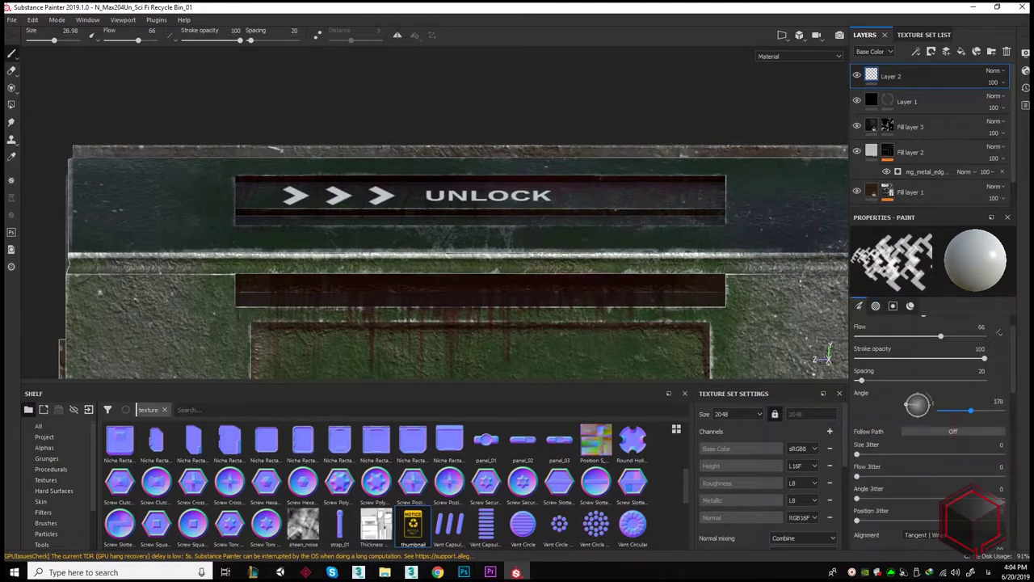
scroll(638, 194, down, 5)
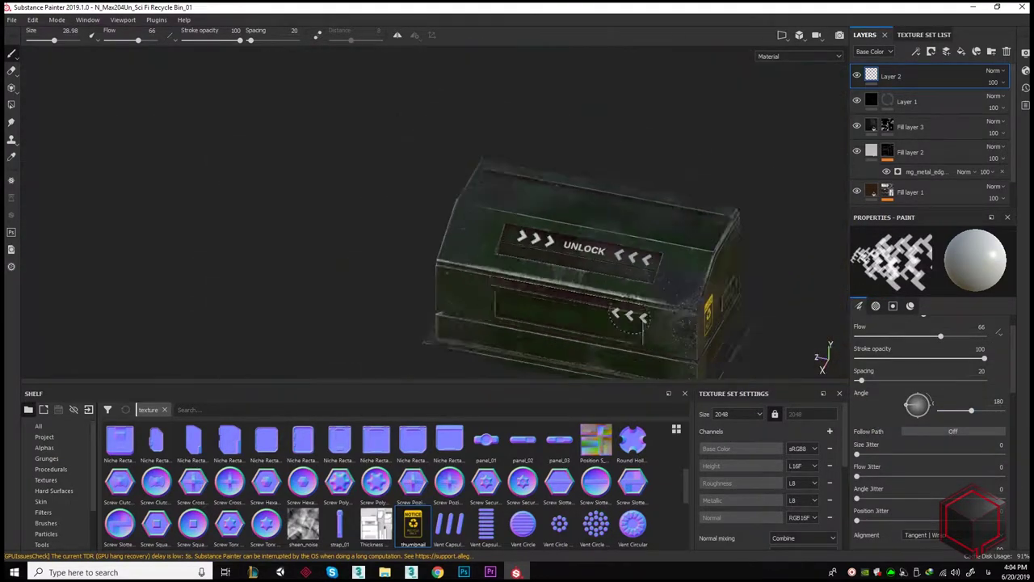
alt+drag(639, 194, 518, 210)
scroll(929, 388, down, 5)
click(888, 454)
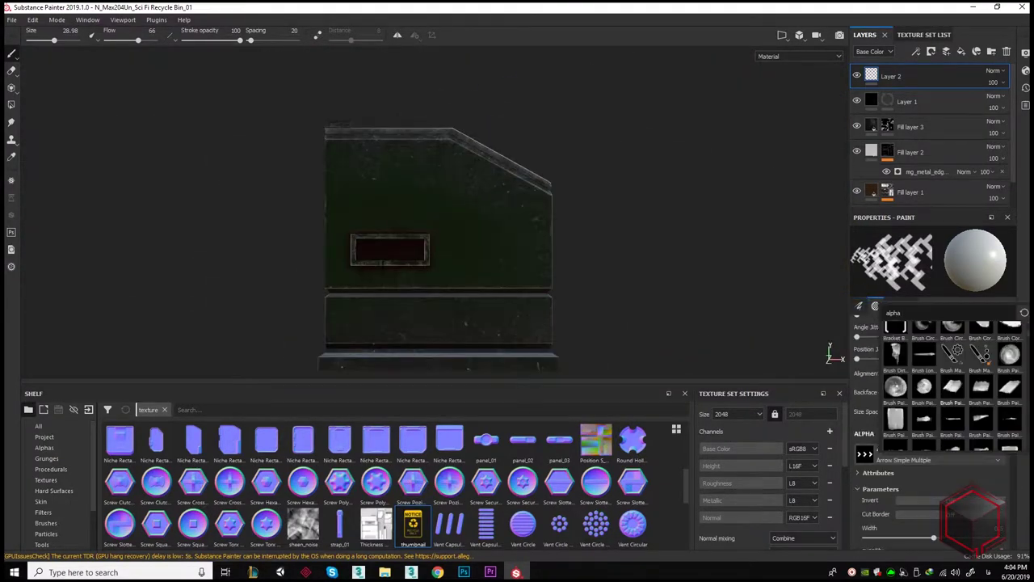
Pick the Sign Recycle Symbol alpha and set the paint colour to yellow.
scroll(888, 452, down, 1)
click(923, 428)
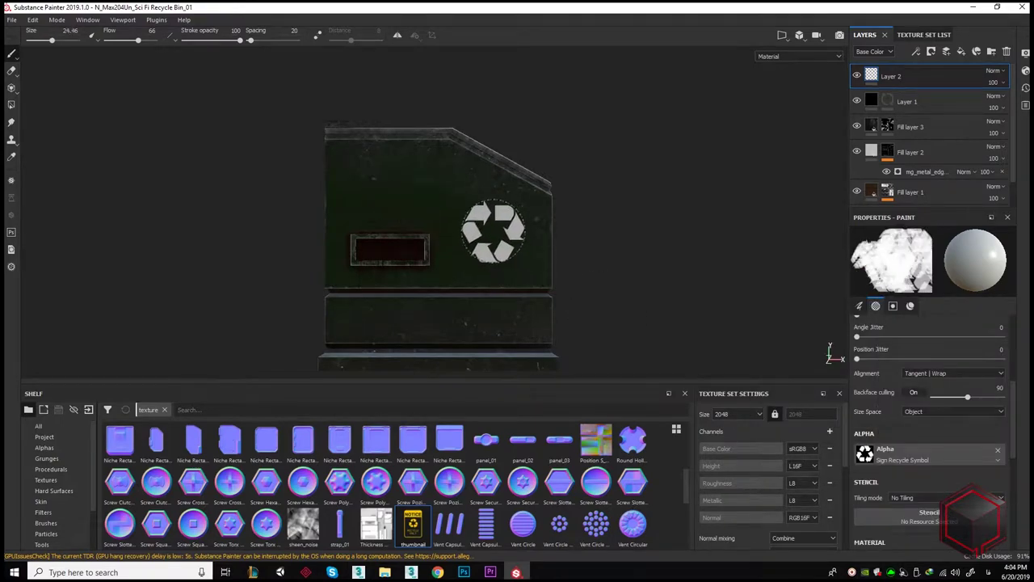
scroll(929, 404, down, 3)
alt+drag(565, 242, 737, 281)
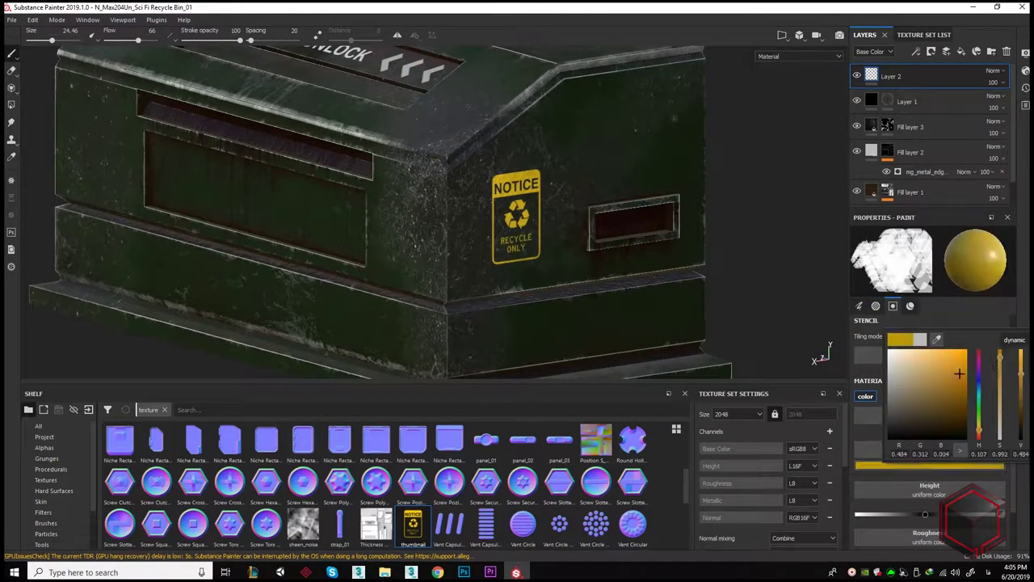
mouse_move(404, 202)
alt+mouse_down()
mouse_move(485, 200)
mouse_move(329, 262)
mouse_move(420, 242)
alt+mouse_up()
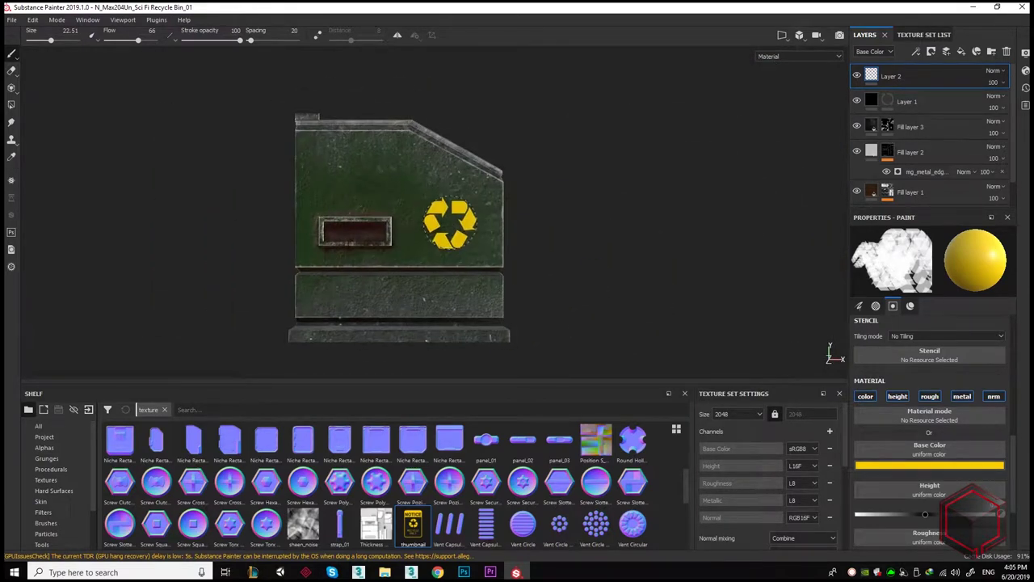
scroll(450, 223, down, 2)
scroll(929, 380, up, 3)
Reselect Sign Recycle Symbol, stamp it on the side panels, and add a white mask to Layer 2.
click(865, 421)
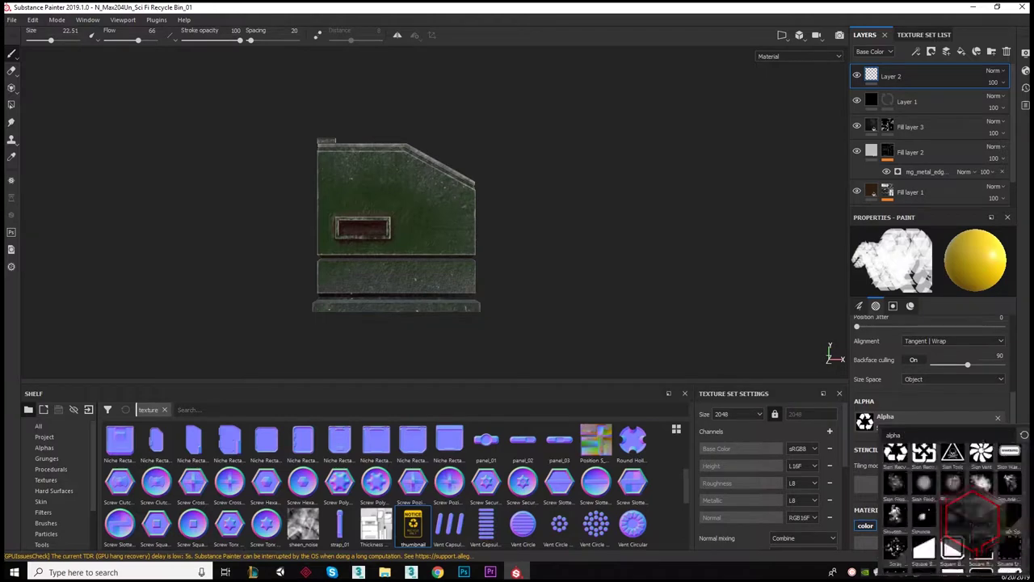
scroll(462, 243, up, 3)
click(865, 421)
scroll(954, 501, down, 3)
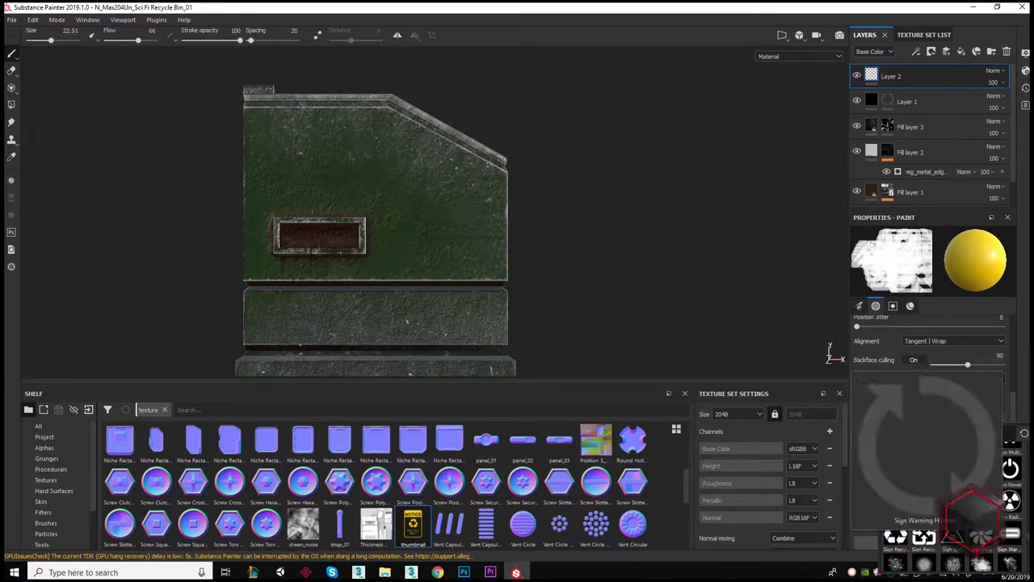
click(896, 532)
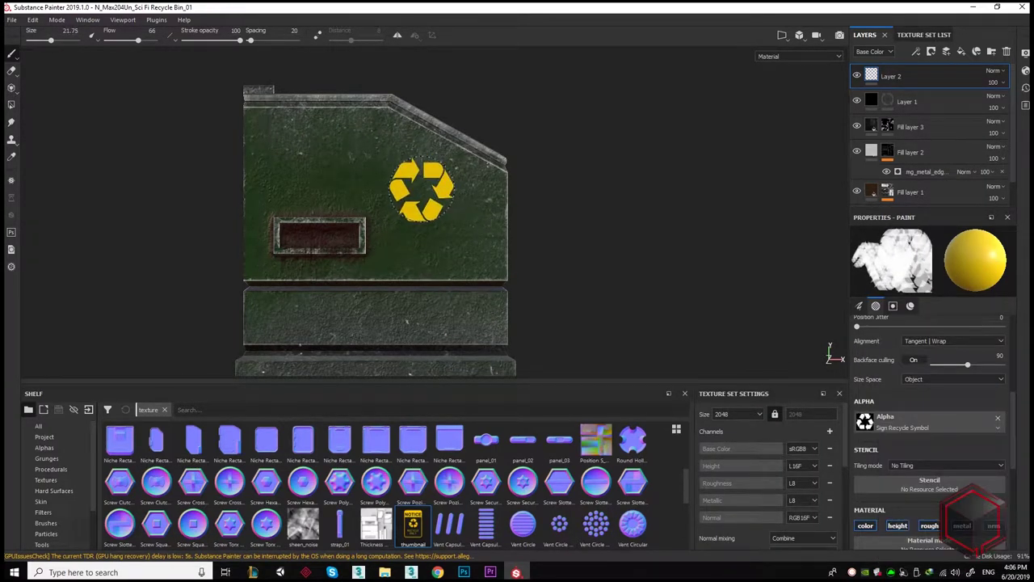
alt+middle_drag(435, 224, 601, 312)
mouse_move(601, 312)
alt+mouse_down()
mouse_move(427, 213)
mouse_move(287, 228)
alt+mouse_up()
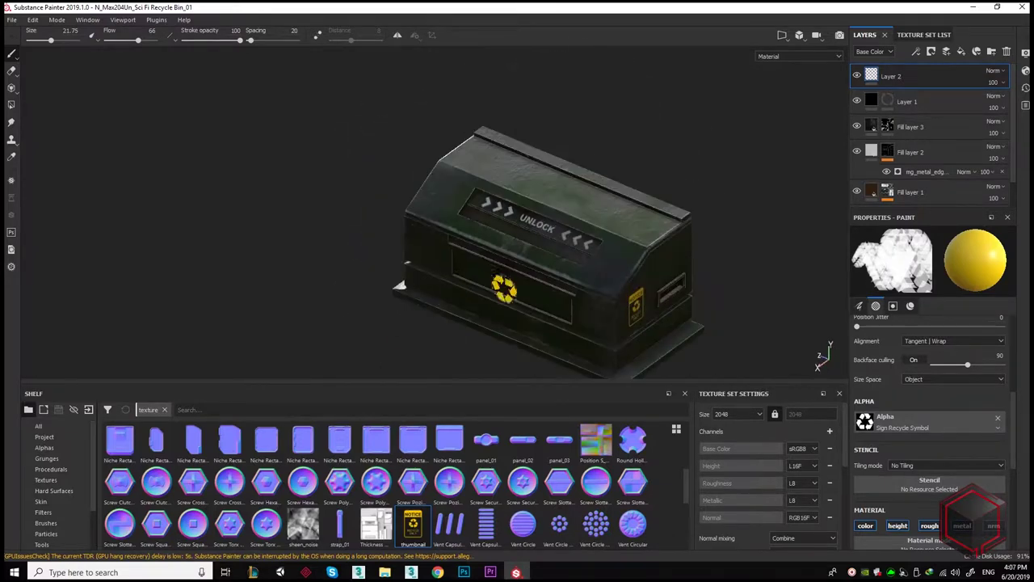
click(46, 522)
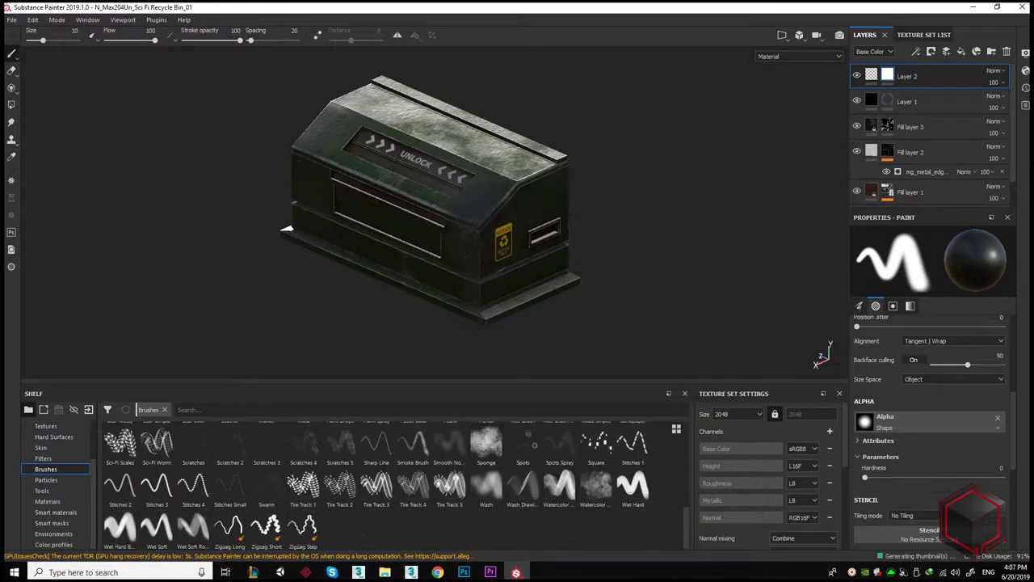
Select the Sponge brush and rub dark grime over the UNLOCK arrows.
click(486, 445)
scroll(622, 303, up, 3)
scroll(622, 301, up, 3)
scroll(638, 299, up, 3)
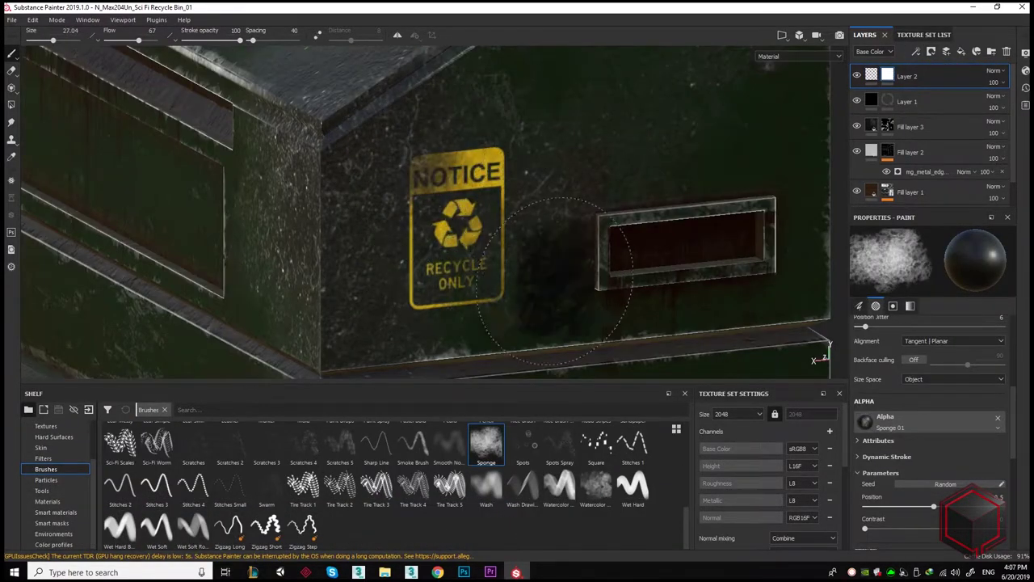
key(f)
alt+drag(501, 149, 453, 186)
scroll(452, 185, up, 5)
key(bracketright)
key(bracketright)
drag(743, 234, 658, 255)
key(bracketleft)
key(bracketleft)
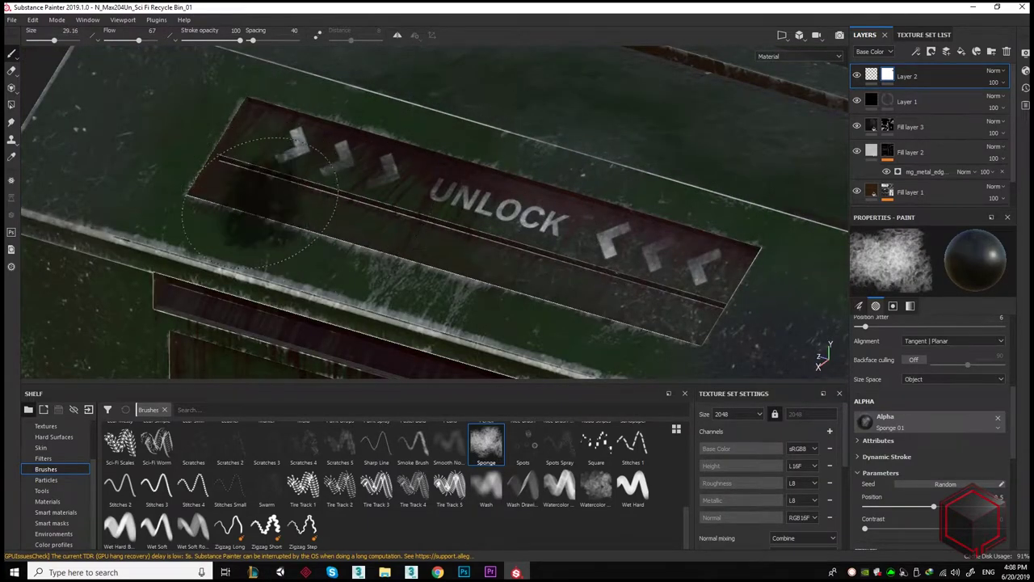
Orbit around the bin to review the grime on the UNLOCK lid and slotted end.
key(f)
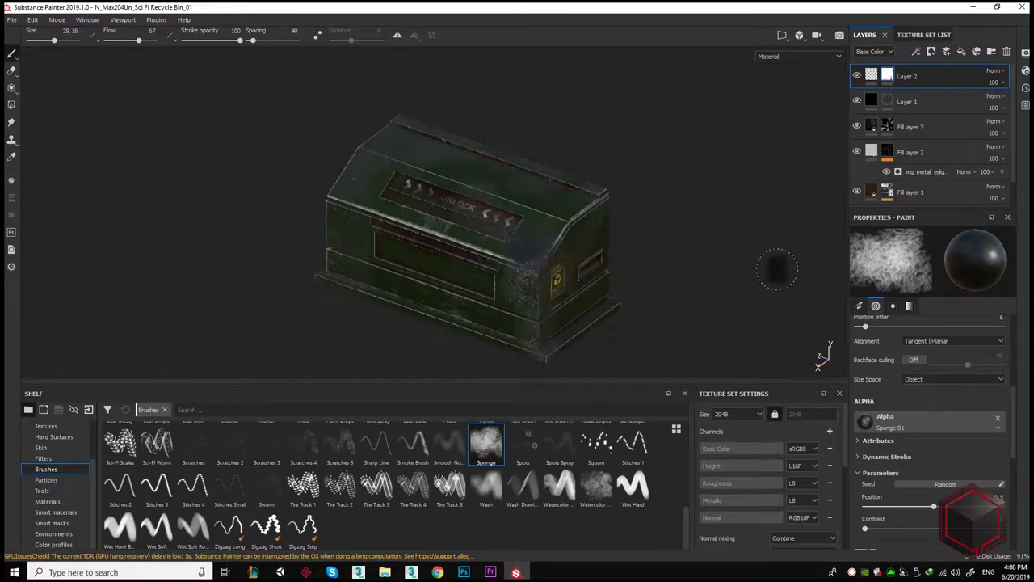
mouse_move(283, 296)
alt+mouse_down()
mouse_move(347, 290)
mouse_move(252, 295)
alt+mouse_up()
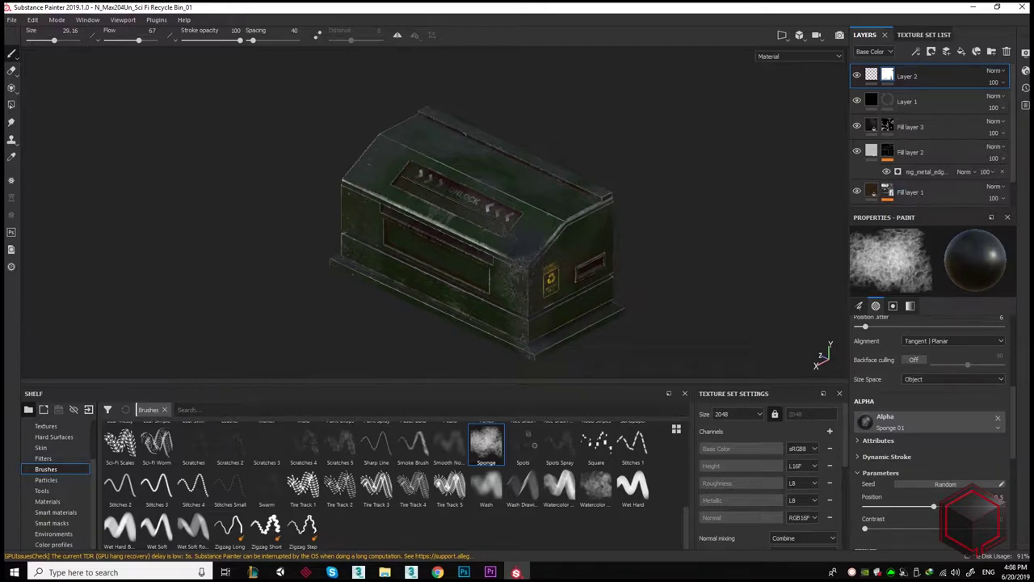
alt+drag(453, 242, 485, 242)
alt+drag(583, 275, 713, 275)
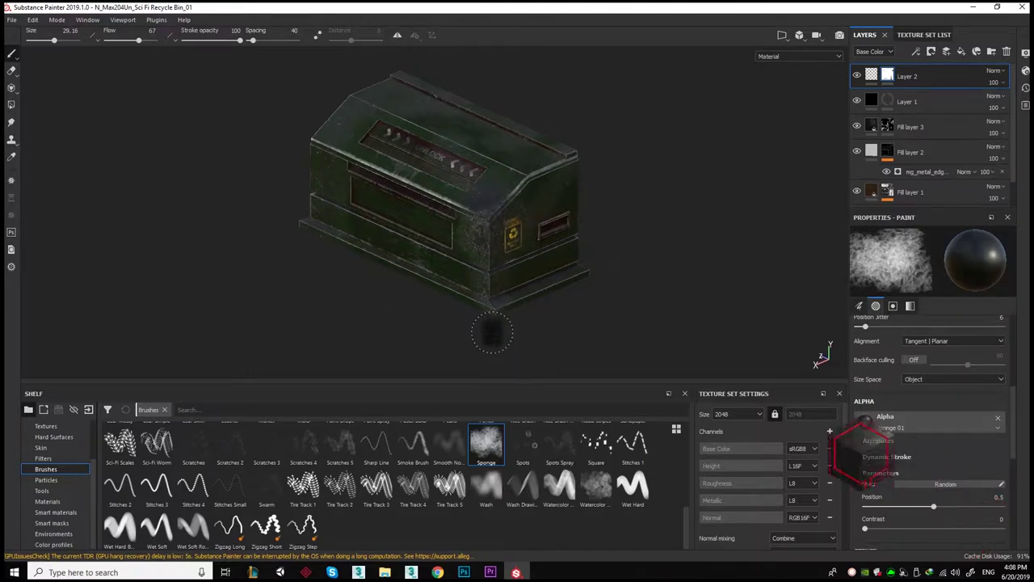
mouse_move(464, 306)
alt+mouse_down()
mouse_move(400, 305)
mouse_move(380, 291)
alt+mouse_up()
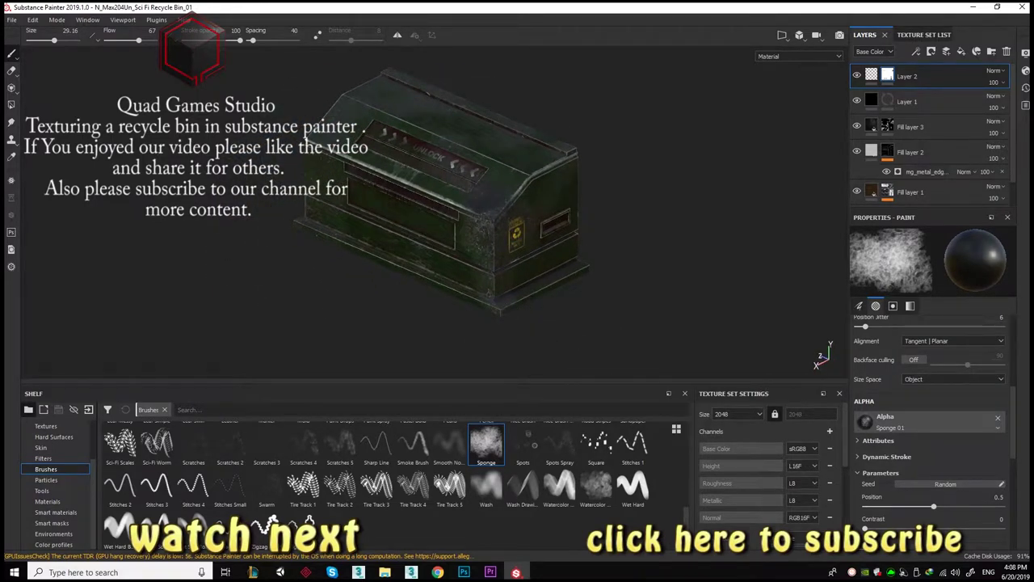
Select Layer 1, then Fill layer 3, and save the finished project.
scroll(929, 428, up, 5)
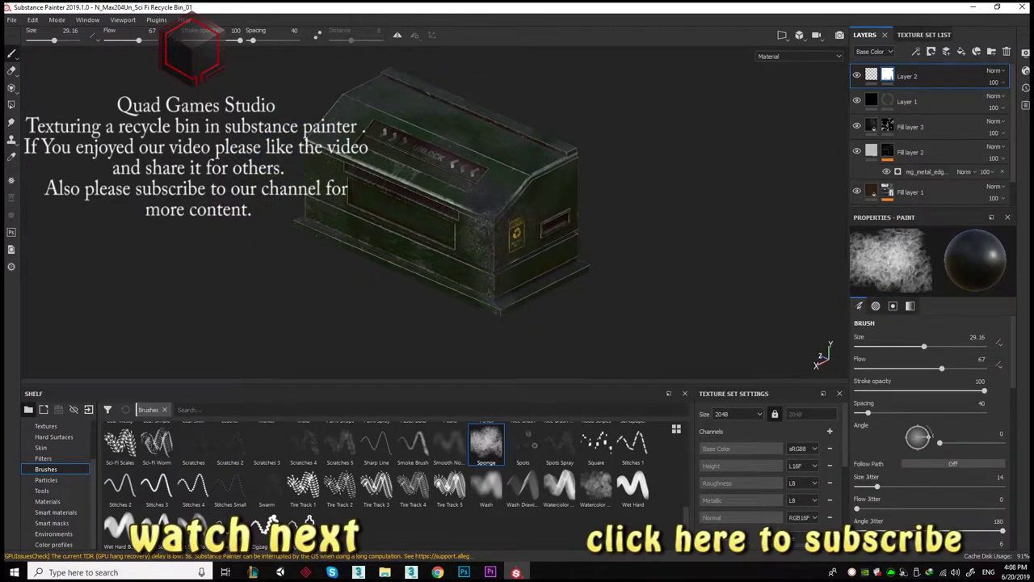
key(ctrl)
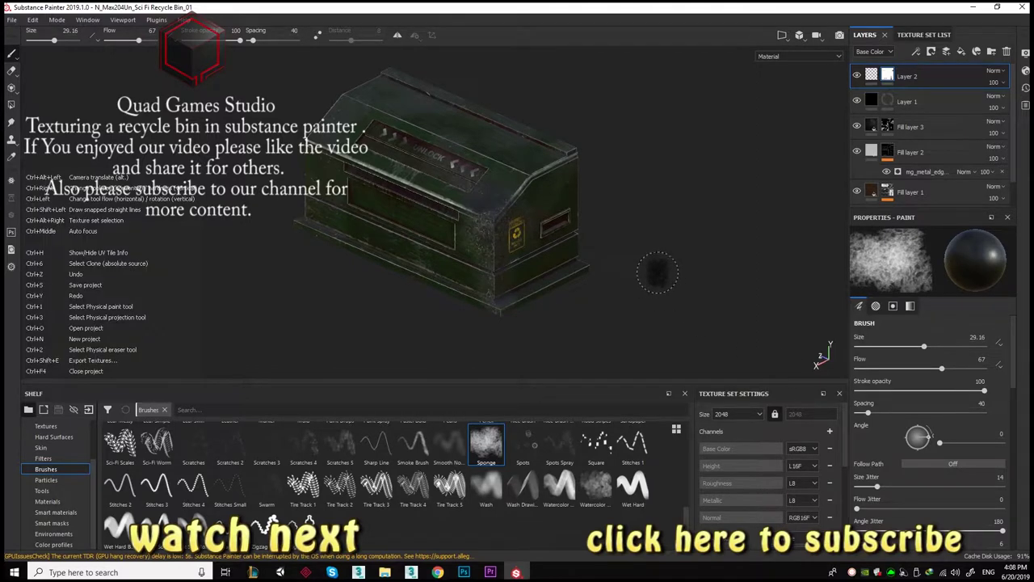
click(907, 102)
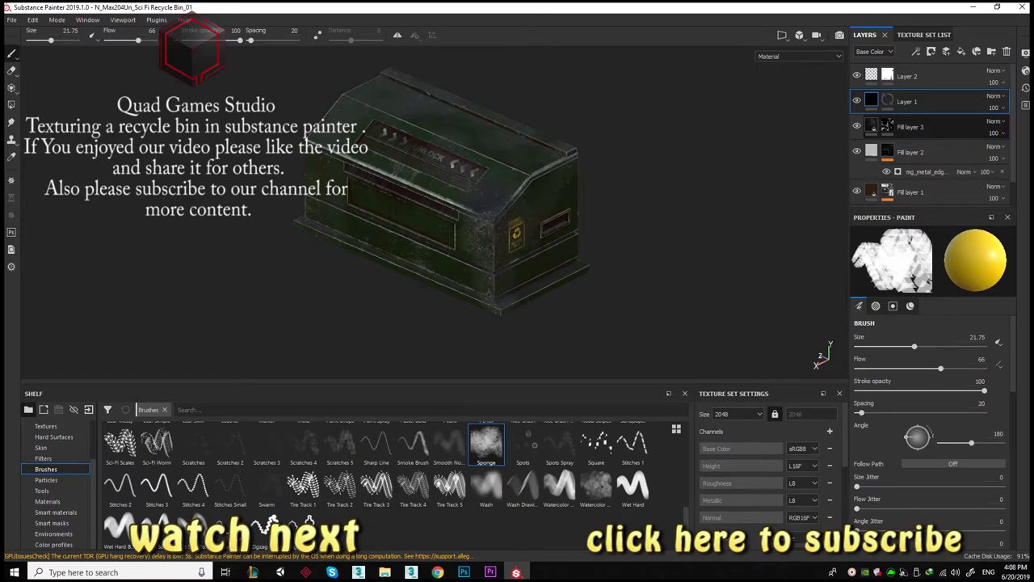
click(910, 127)
key(ctrl+s)
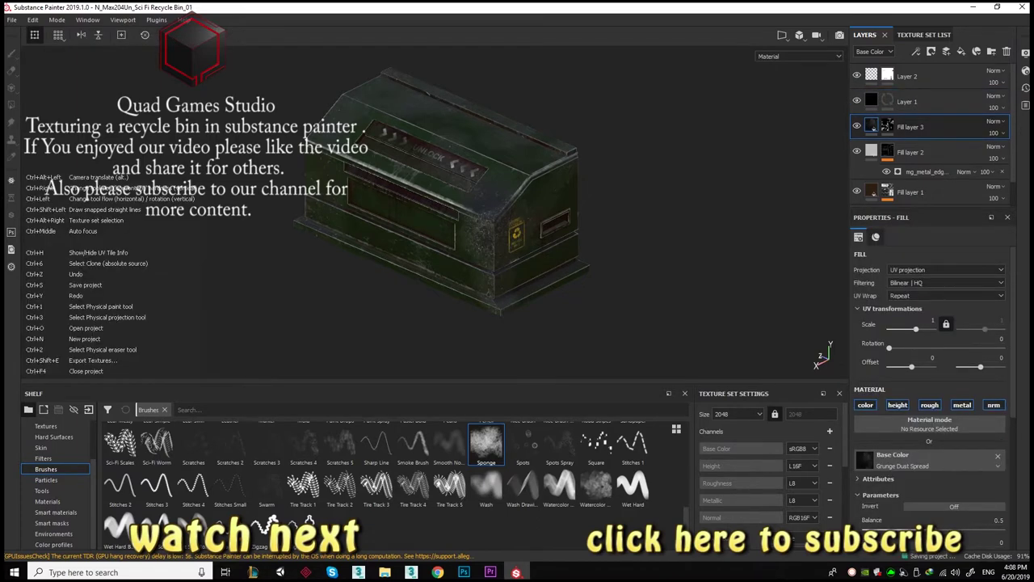